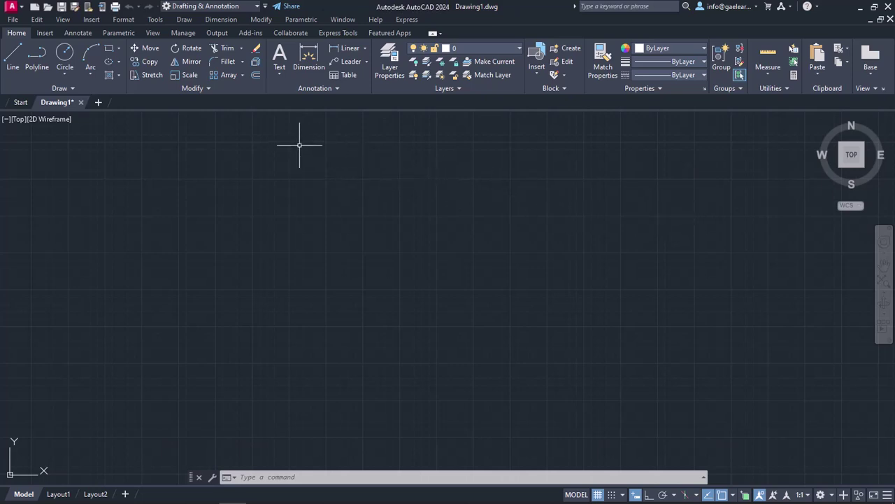
Step: Check the Draw menu, then enter LINE at the command line and cancel it
left_click(184, 19)
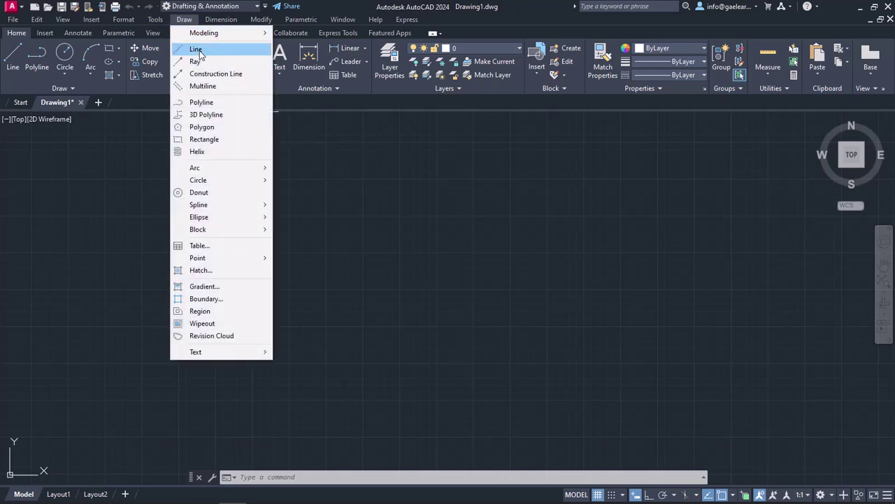
key("Escape")
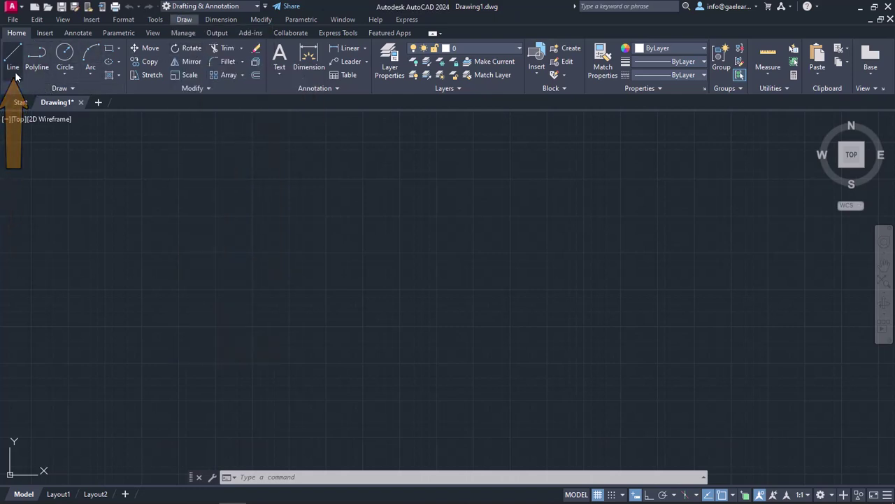
left_click(287, 479)
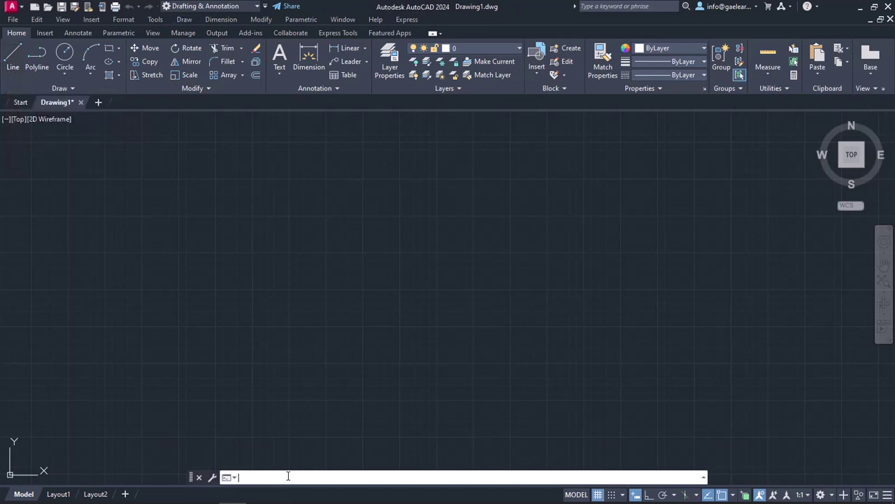
type("11ne")
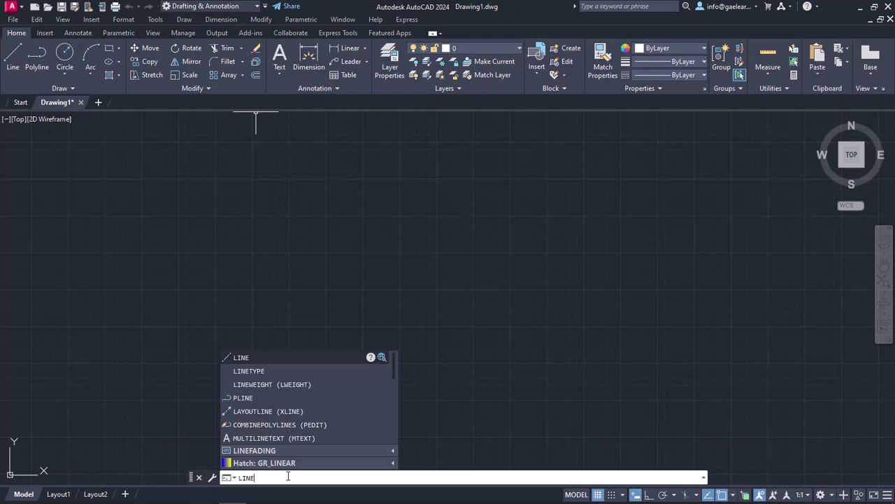
key("Escape")
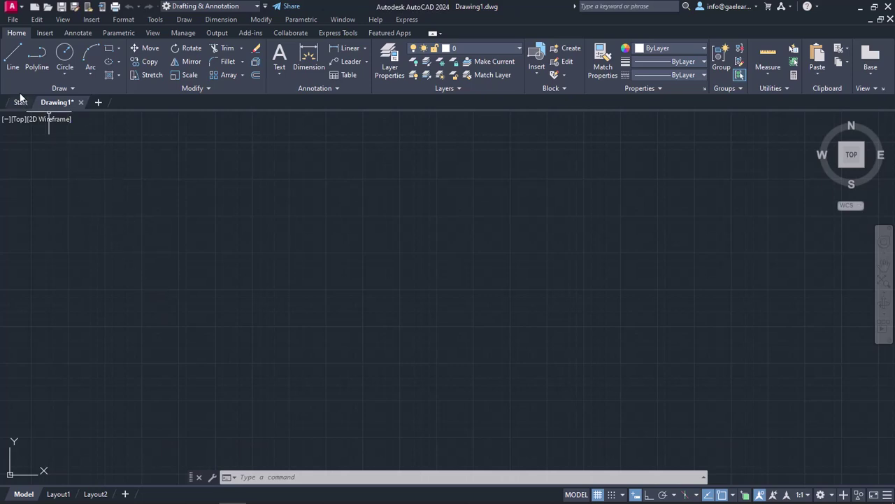
Step: Start a line left of centre and place its first endpoint slightly up and to the right
left_click(16, 67)
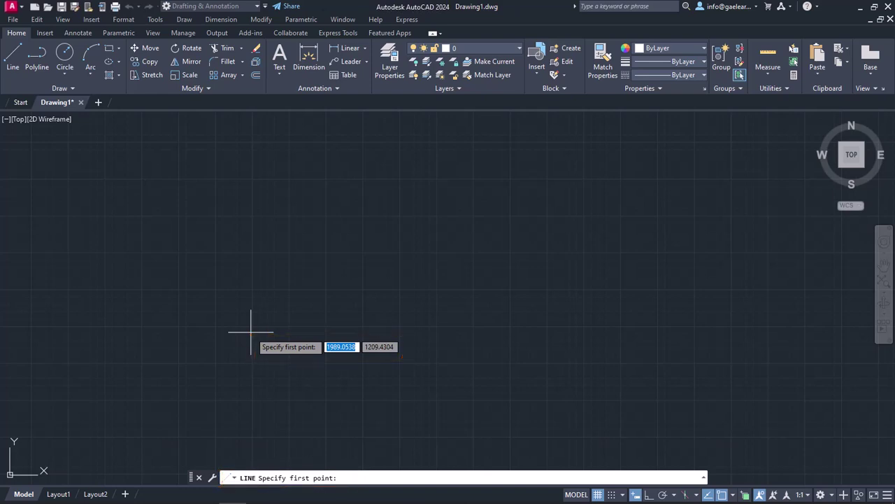
left_click(251, 332)
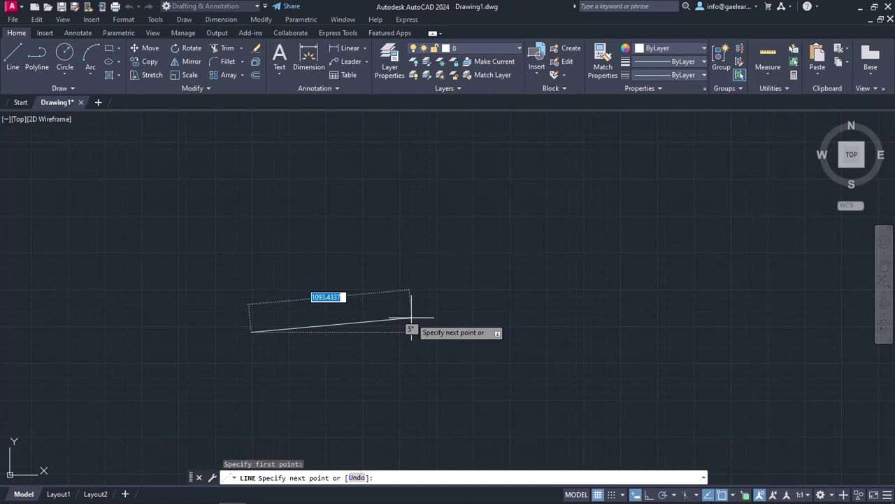
left_click(411, 319)
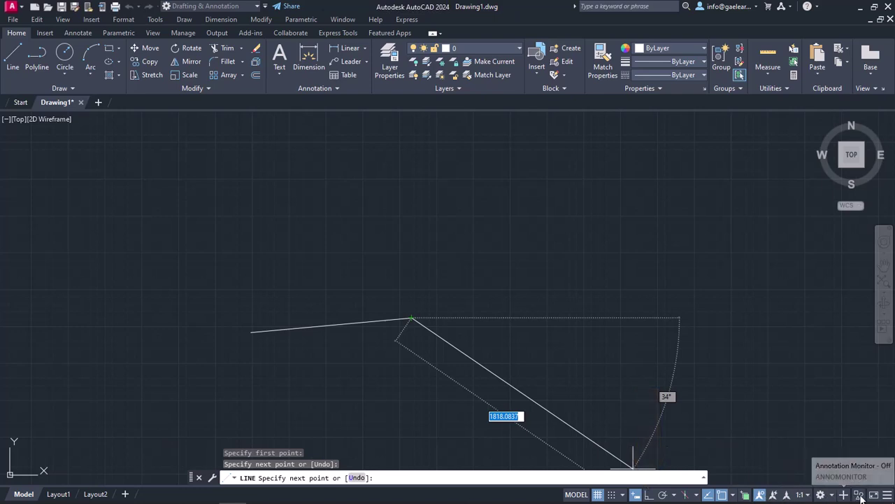
Step: Show Ortho Mode in the status bar customization list and switch Ortho on
left_click(888, 494)
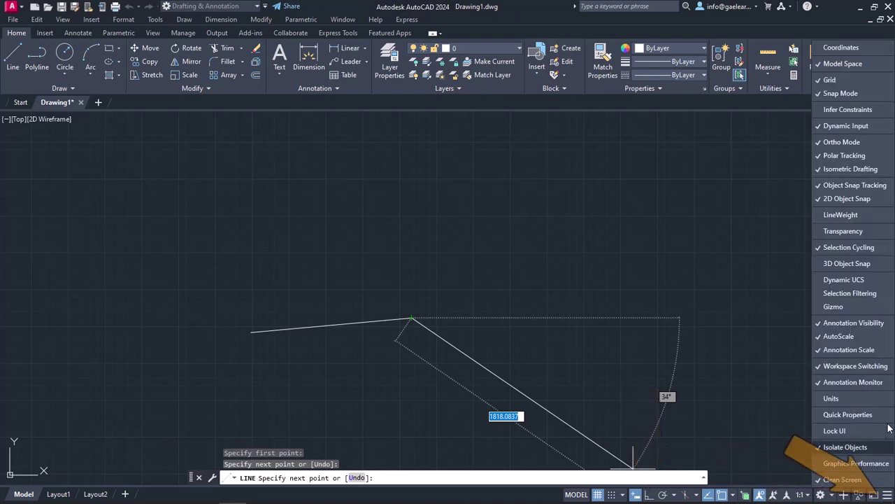
left_click(875, 143)
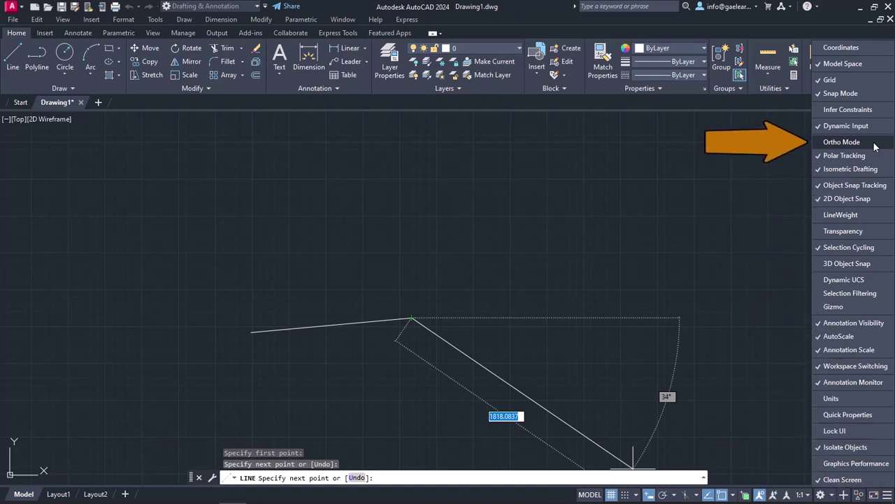
left_click(873, 144)
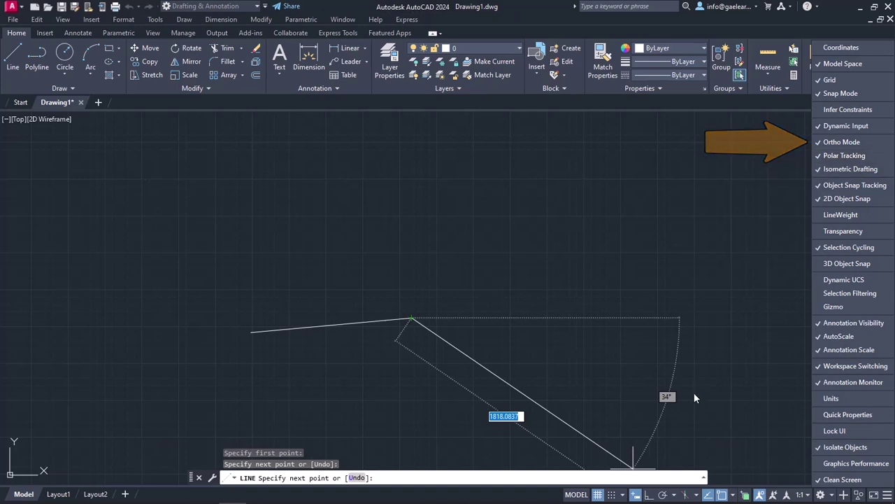
left_click(649, 494)
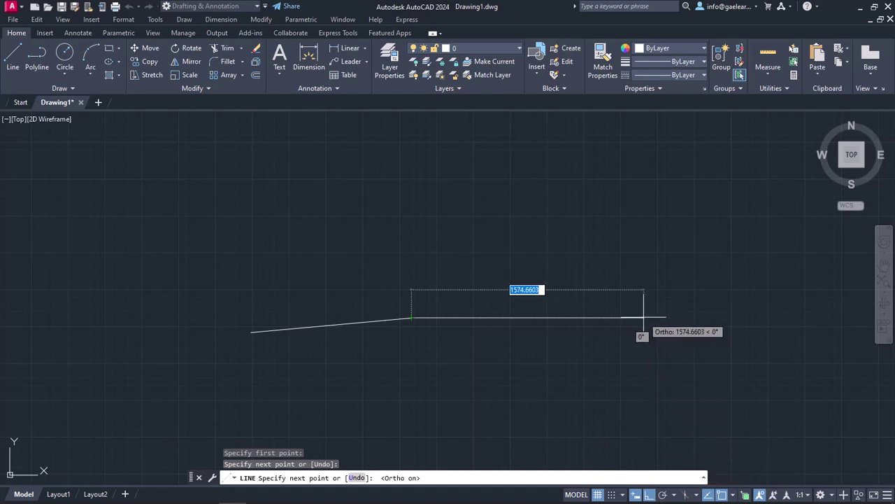
Step: Add a horizontal segment and a vertical segment, then close the line to its start
left_click(553, 318)
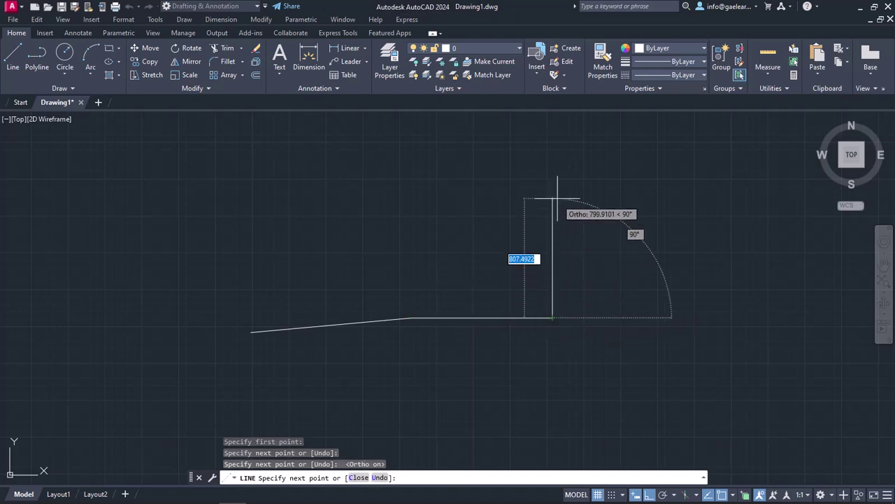
left_click(553, 162)
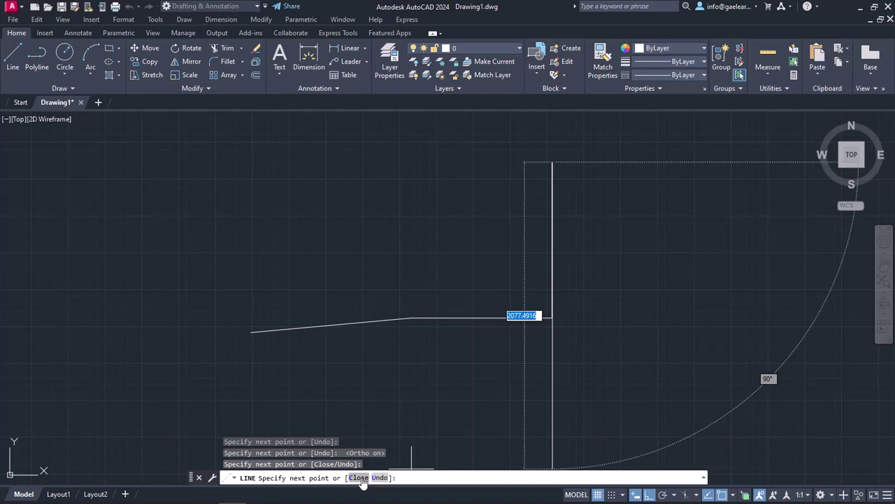
left_click(359, 478)
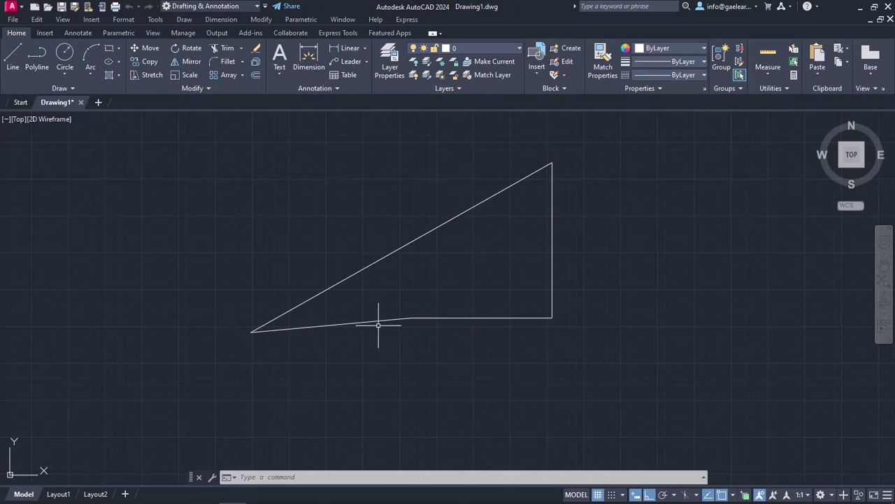
Step: Select all line segments with Ctrl+A and delete them
left_click(377, 325)
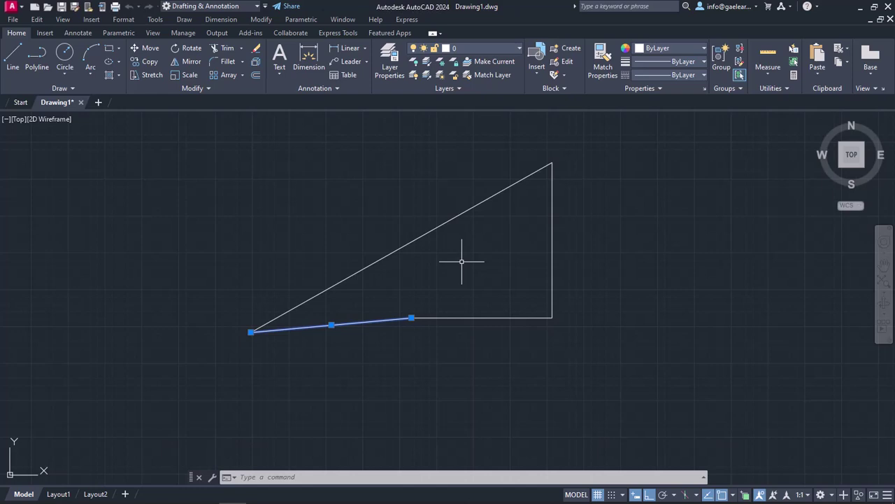
key("Escape")
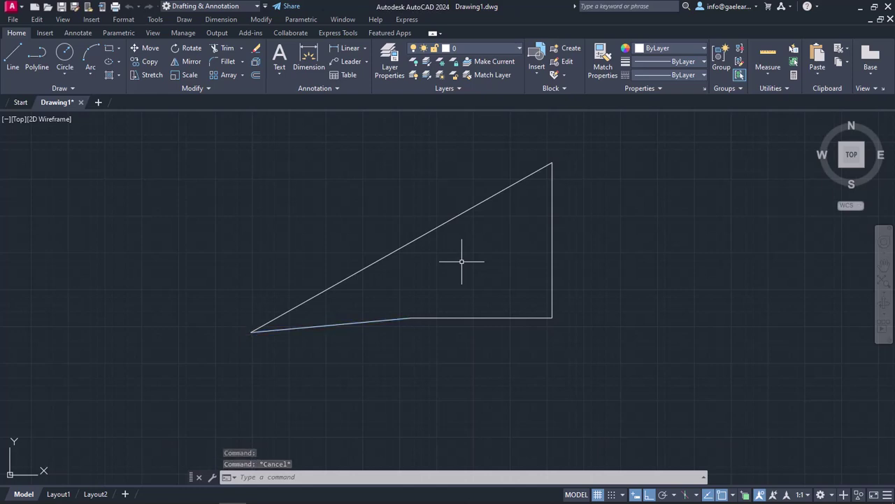
key("ctrl+a")
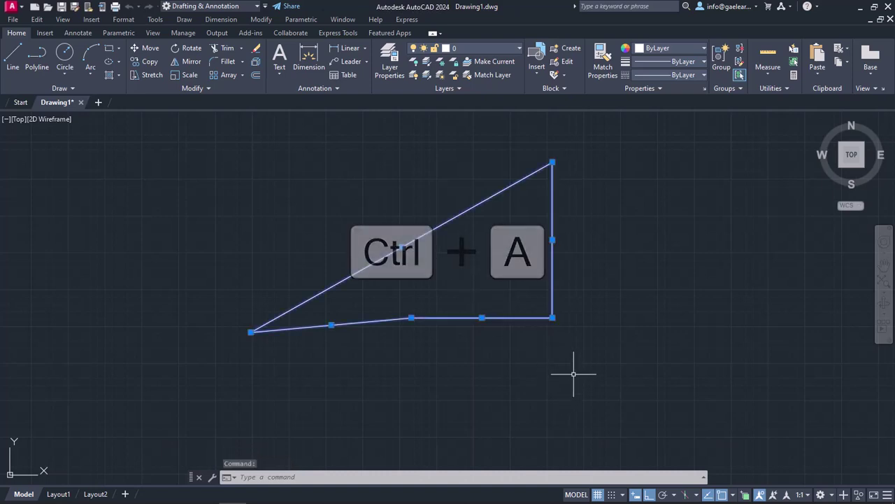
key("Delete")
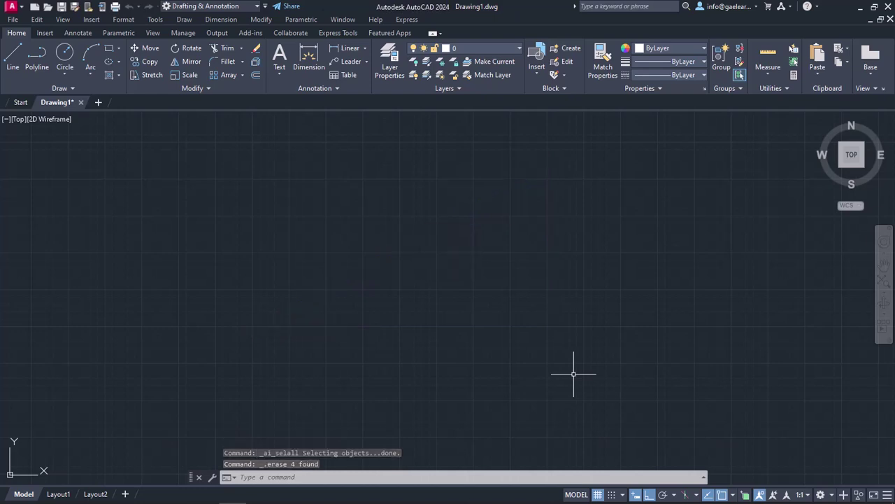
Step: Turn Ortho off and start a new line with a 5-unit segment at 35°
left_click(635, 494)
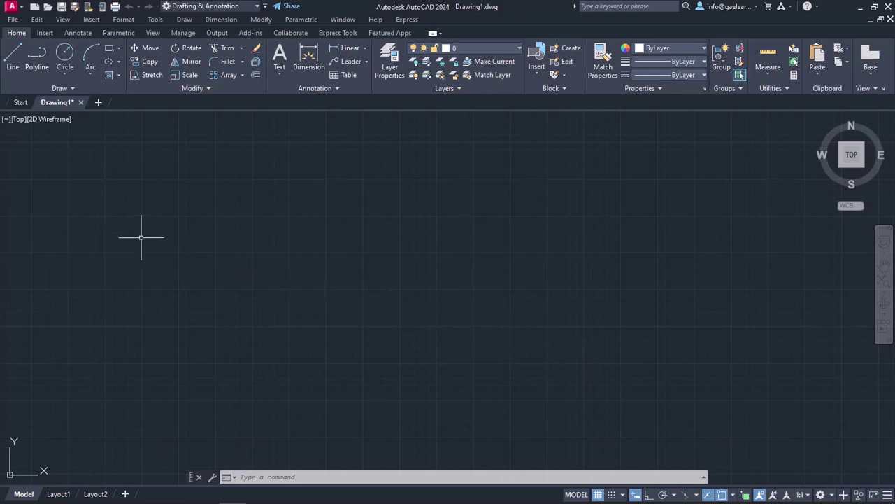
left_click(8, 61)
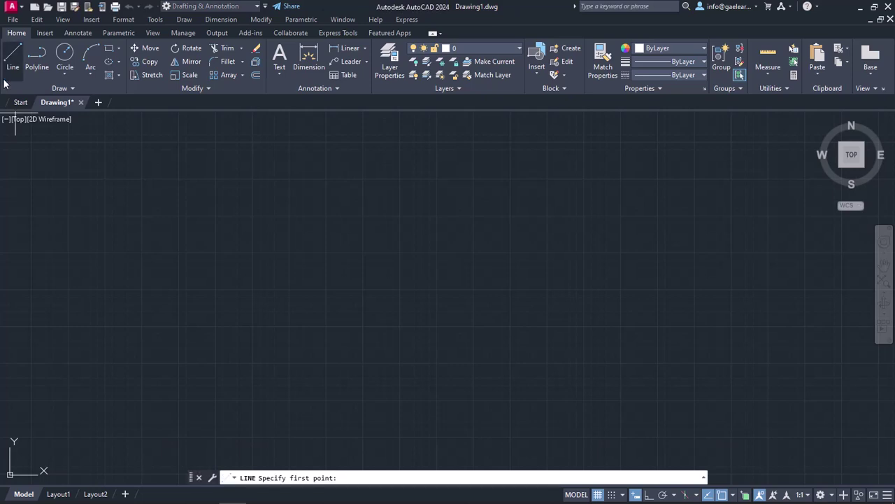
left_click(246, 329)
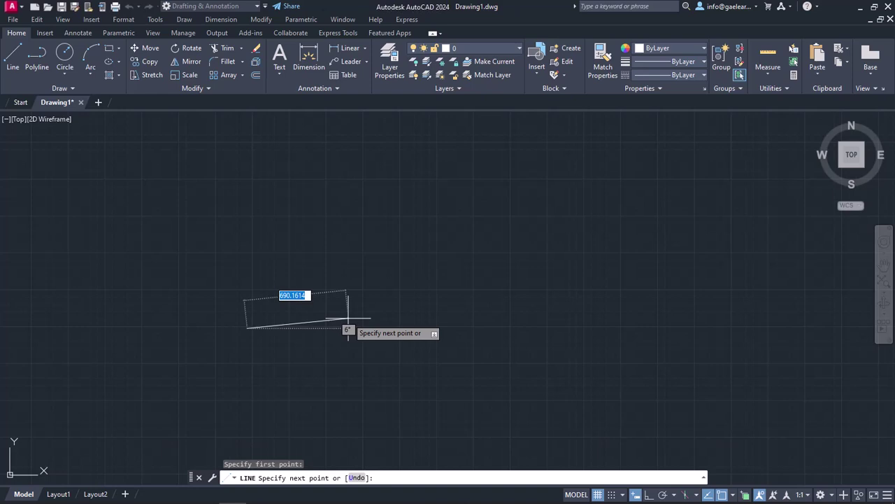
type("5")
key("Tab")
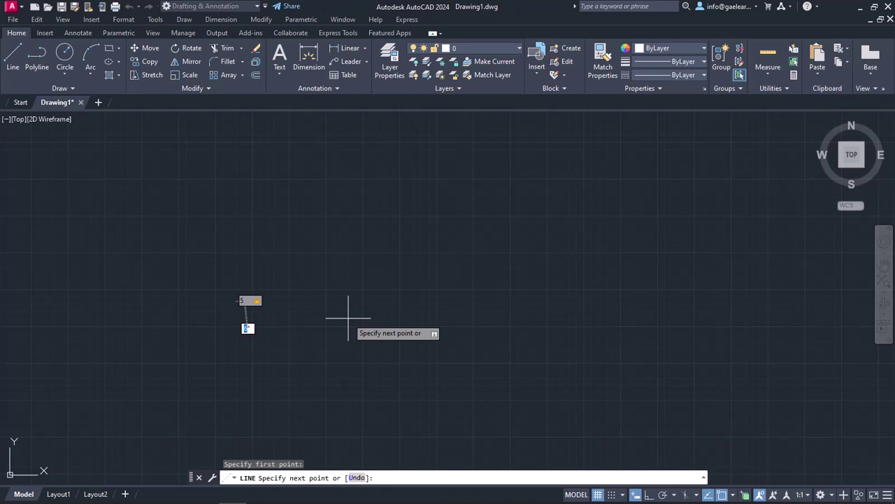
type("35")
key("Return")
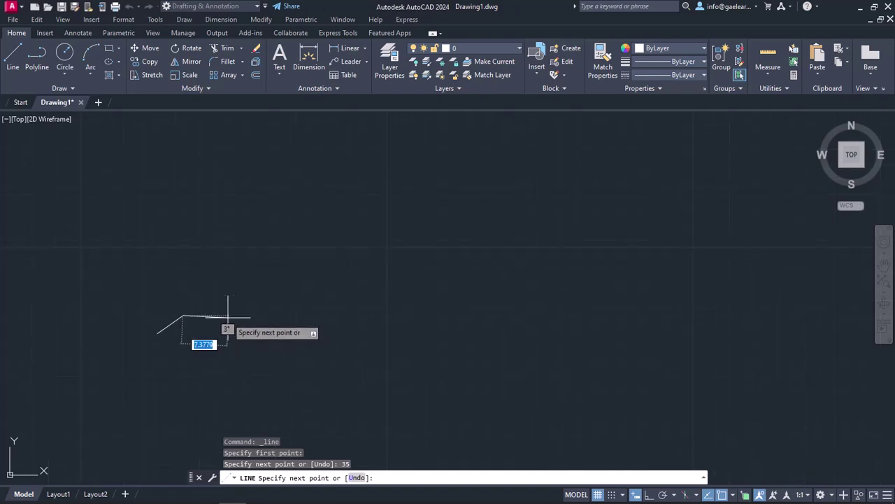
Step: Add a 6-unit segment at 30° to the line, then end the command
middle_click_drag(136, 329, 299, 296)
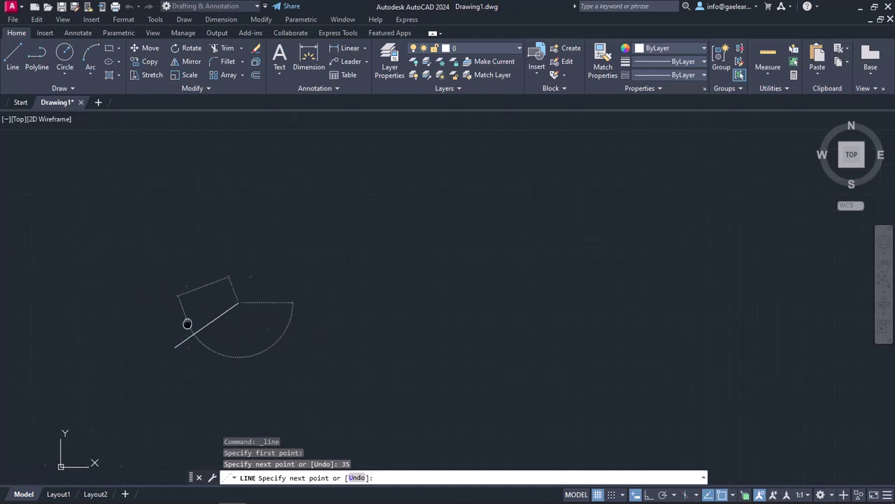
scroll(306, 291, "up", 2)
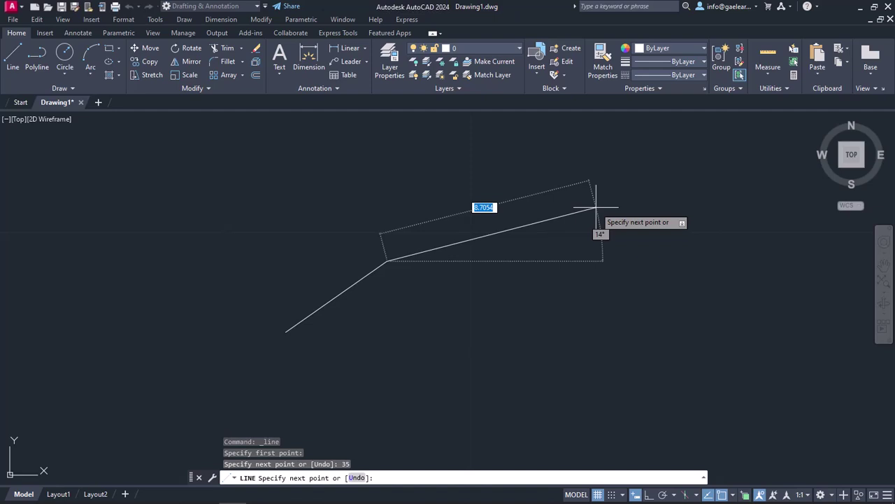
type("6")
key("Tab")
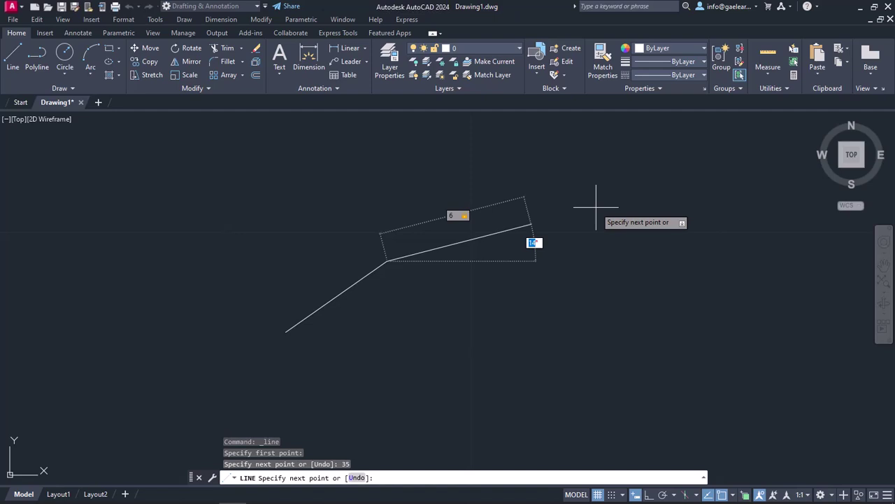
type("30")
key("Return")
key("Escape")
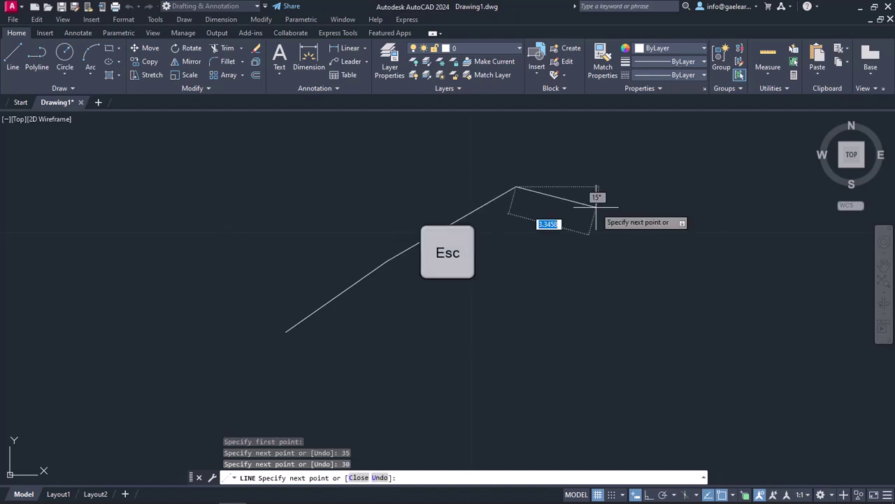
key("Escape")
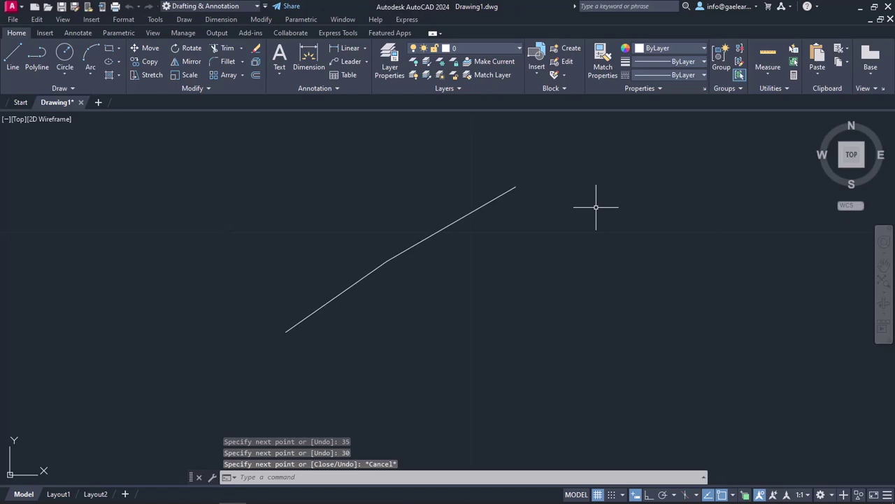
Step: Cancel a stray line, then open the OSNAP dropdown showing Endpoint and Midpoint enabled
left_click(16, 57)
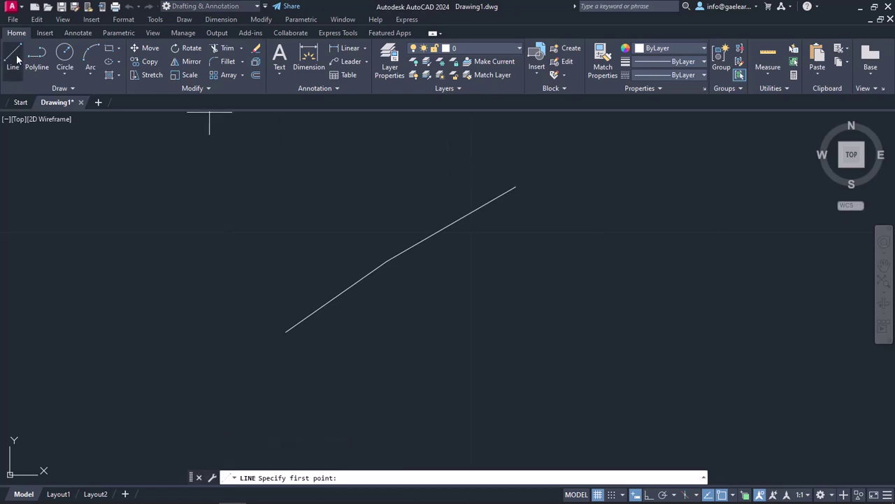
key("Escape")
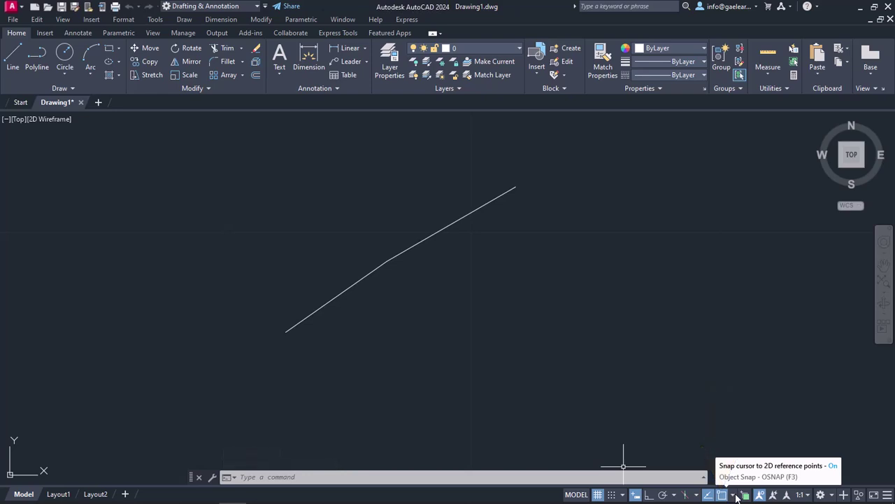
left_click(888, 497)
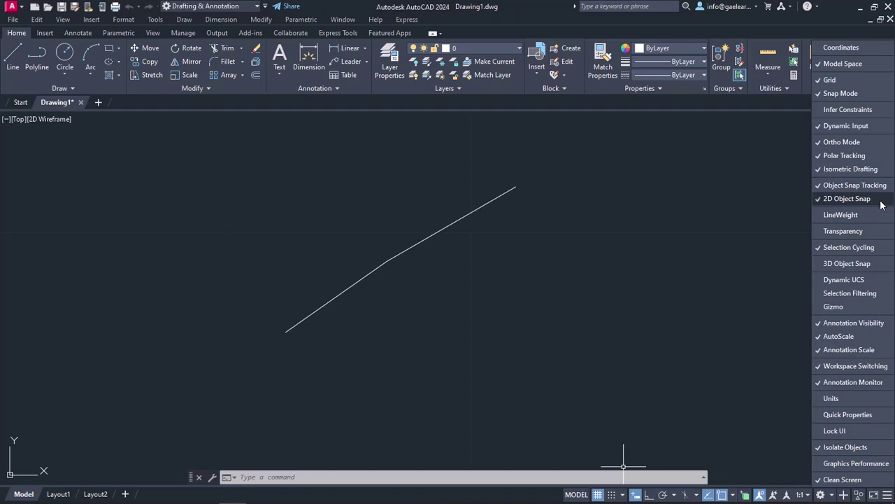
left_click(729, 463)
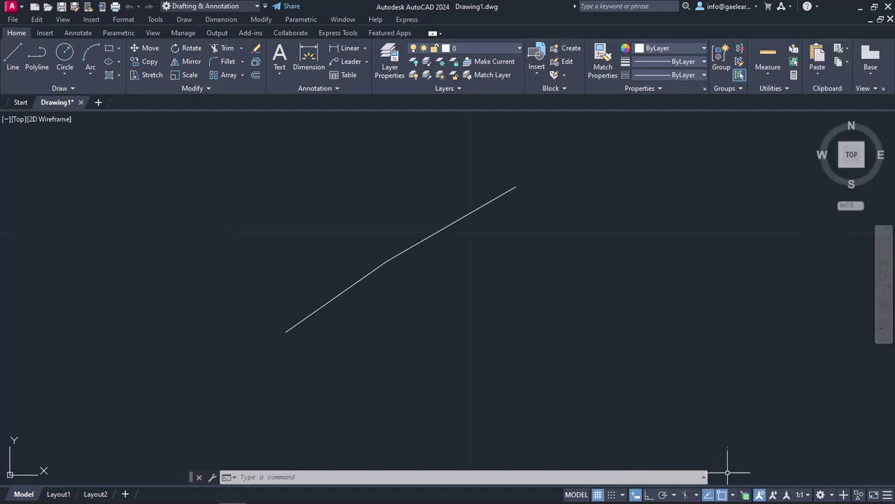
left_click(735, 495)
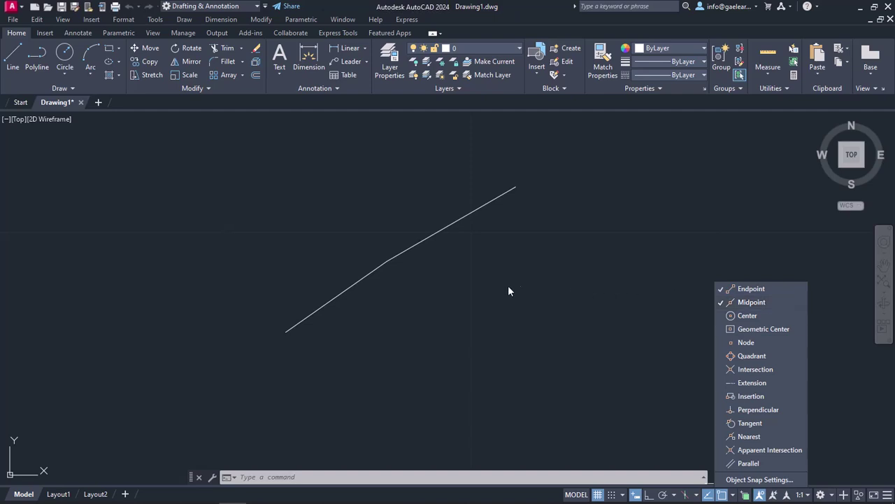
Step: Dismiss the object snap list and start a new line
left_click(17, 66)
left_click(17, 65)
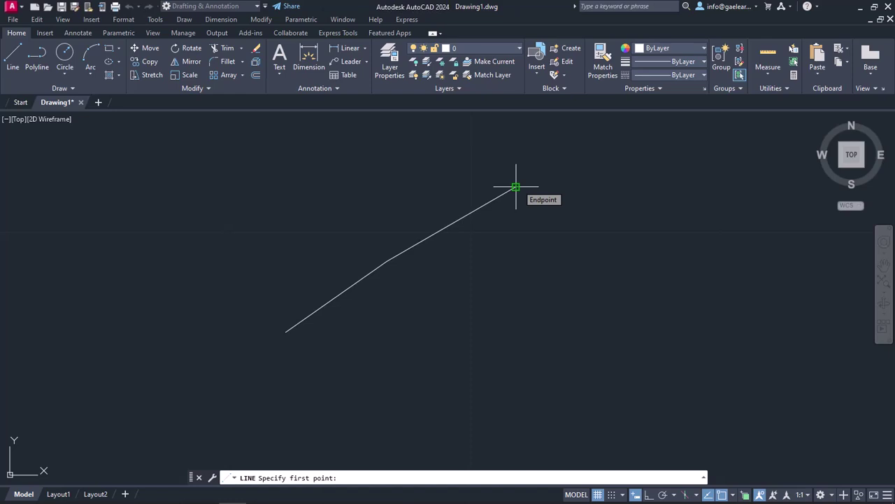
Step: Snap to the angled line's upper endpoint and draw a 3-unit horizontal line
left_click(516, 187)
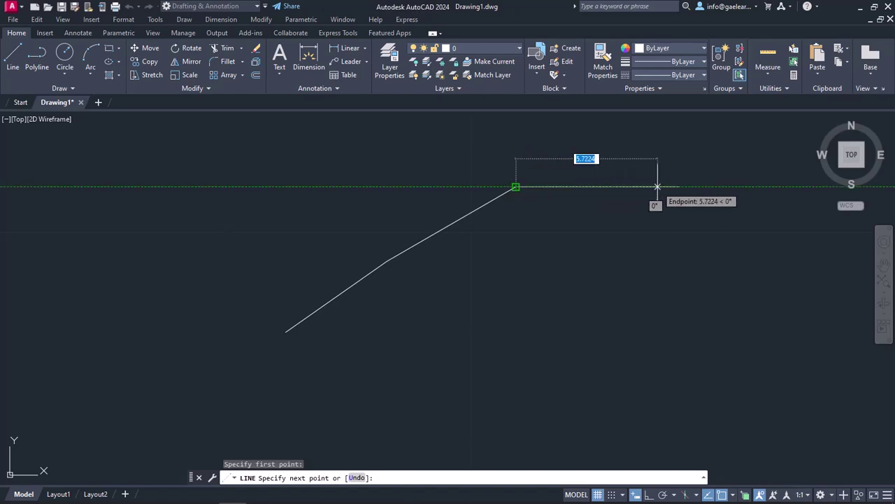
type("3")
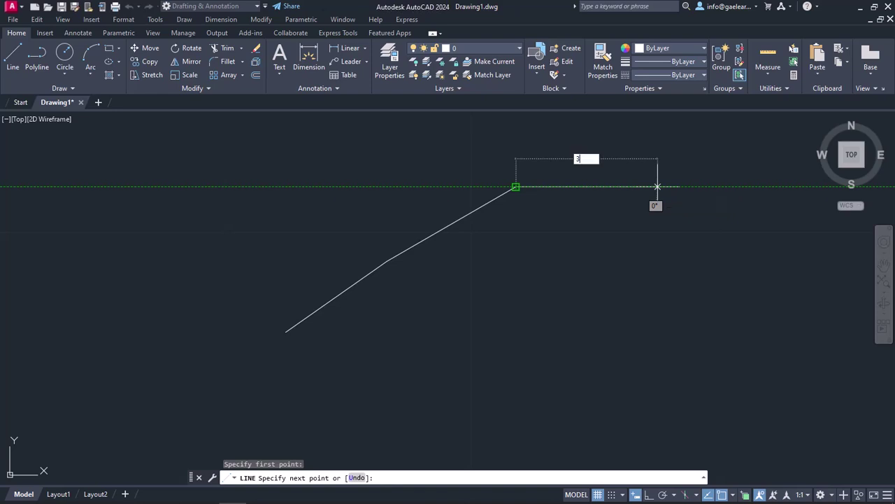
key("Return")
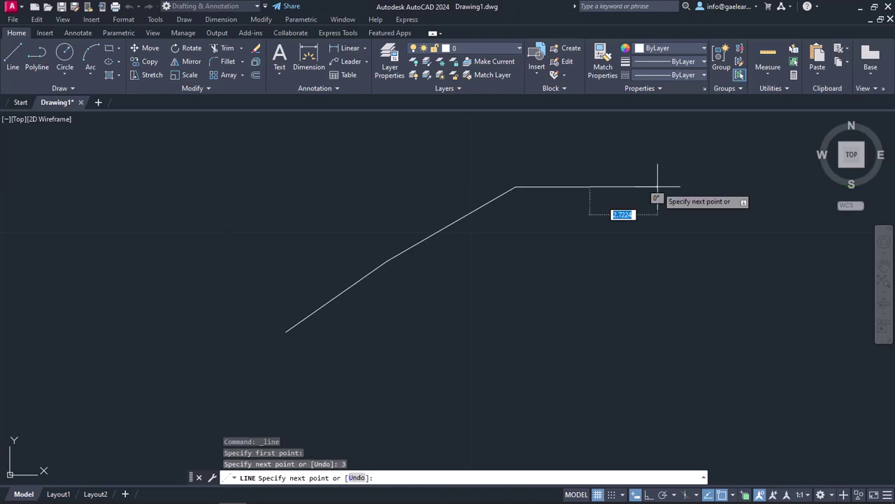
key("Return")
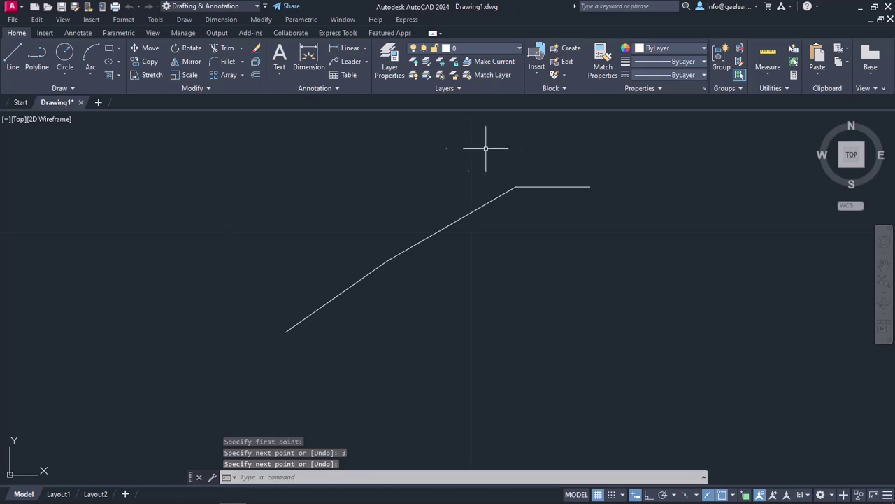
left_click(12, 63)
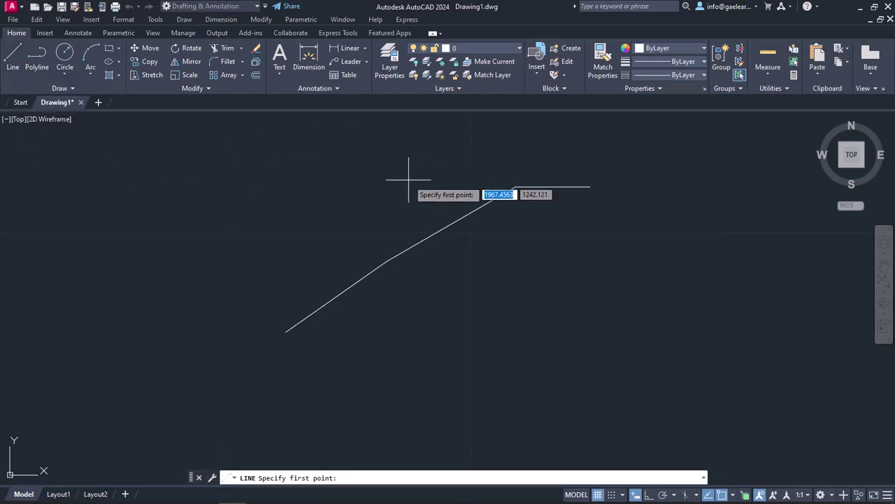
left_click(443, 225)
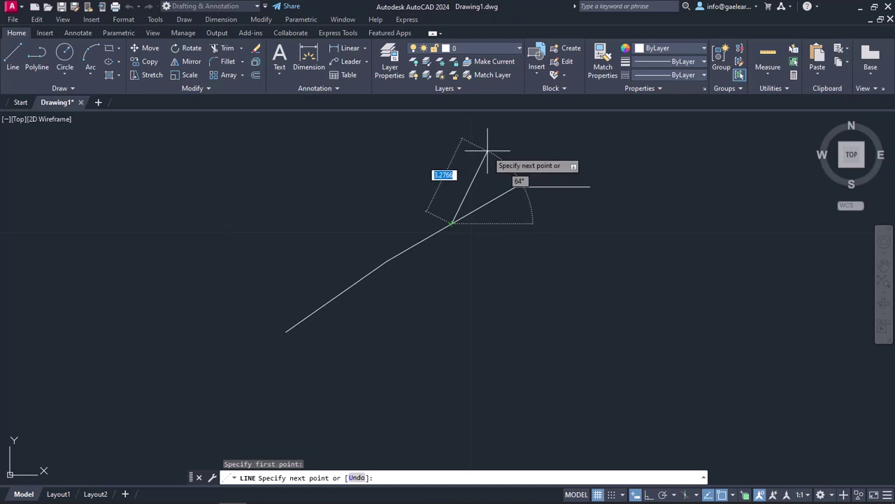
key("Escape")
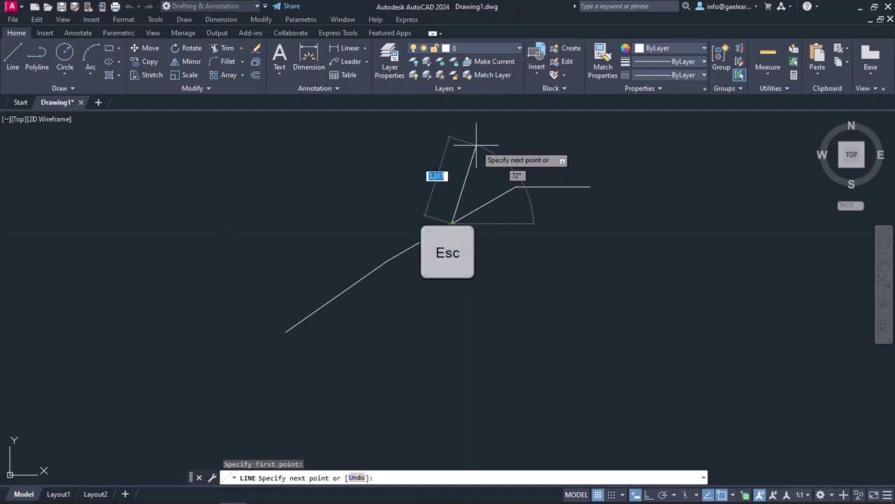